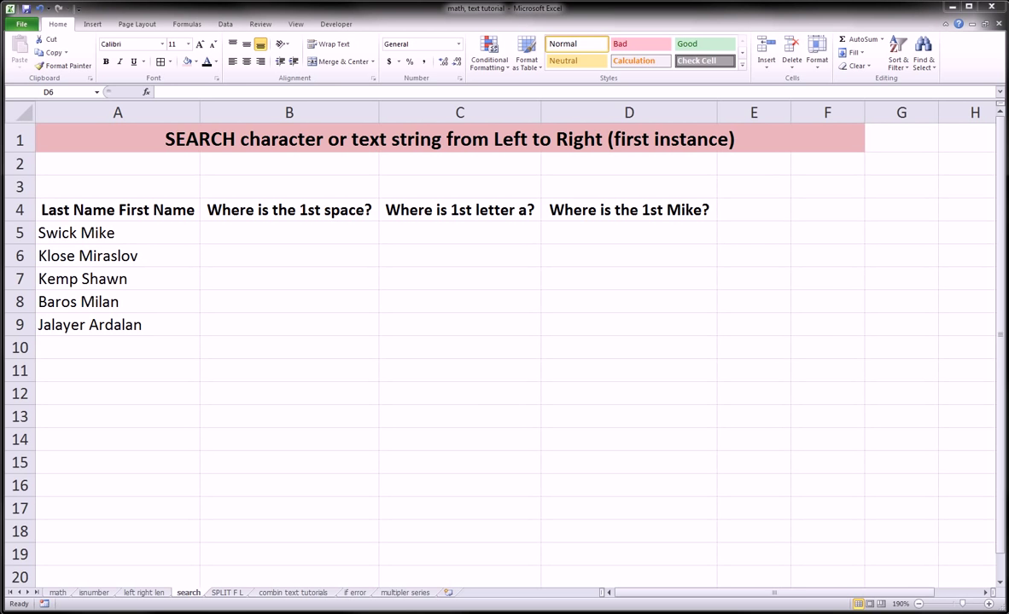
Highlight the five names in A5:A9 and point out the space in Klose Miraslov
left_click_drag(148, 230, 130, 324)
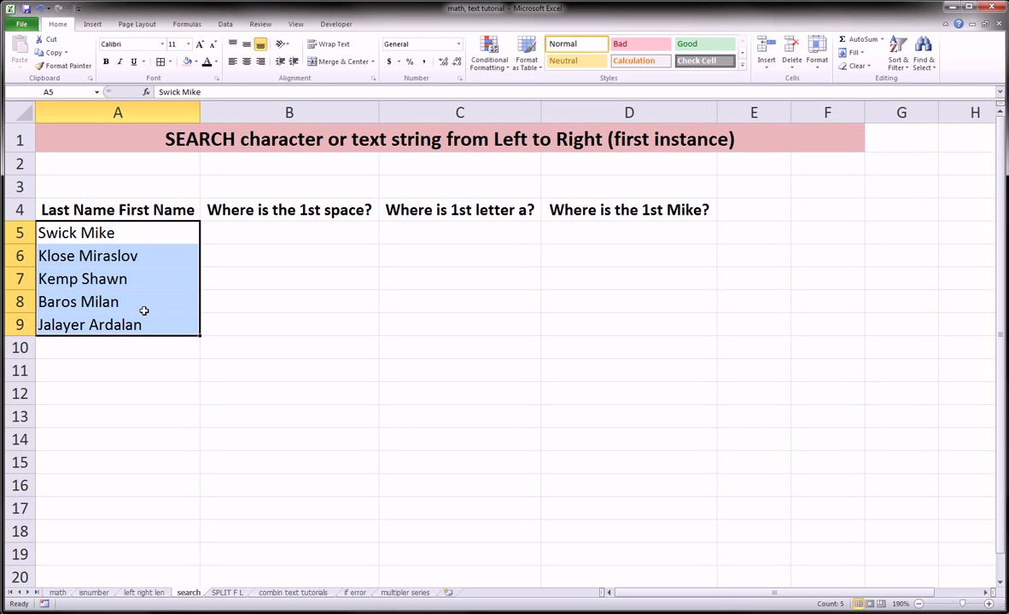
left_click(183, 348)
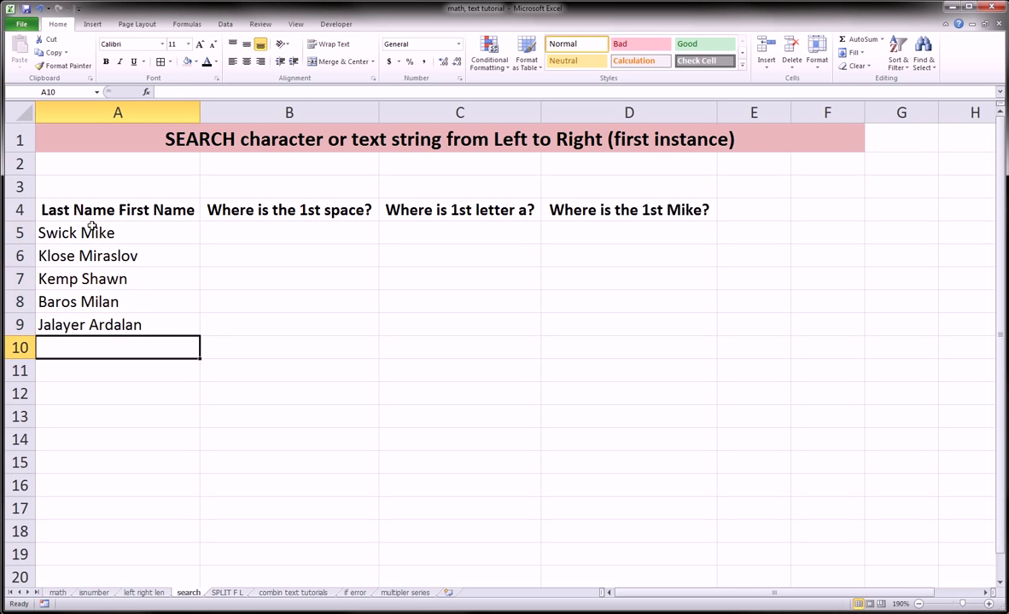
left_click_drag(92, 227, 95, 326)
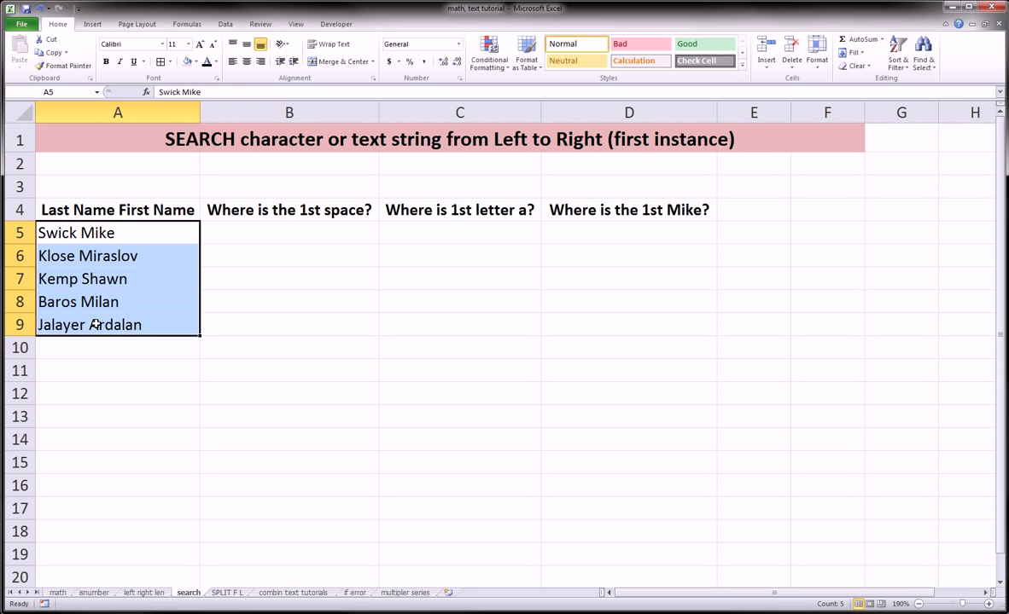
left_click(223, 215)
left_click(229, 232)
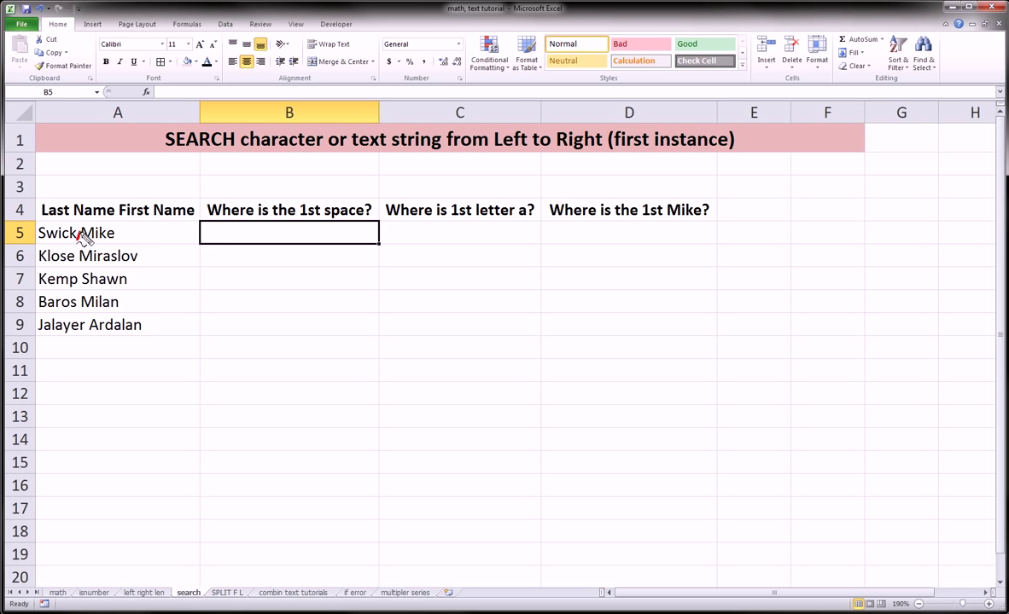
left_click_drag(75, 253, 78, 307)
key("Escape")
Enter =SEARCH(" ",A5) in B5 so it returns 6
type("searc")
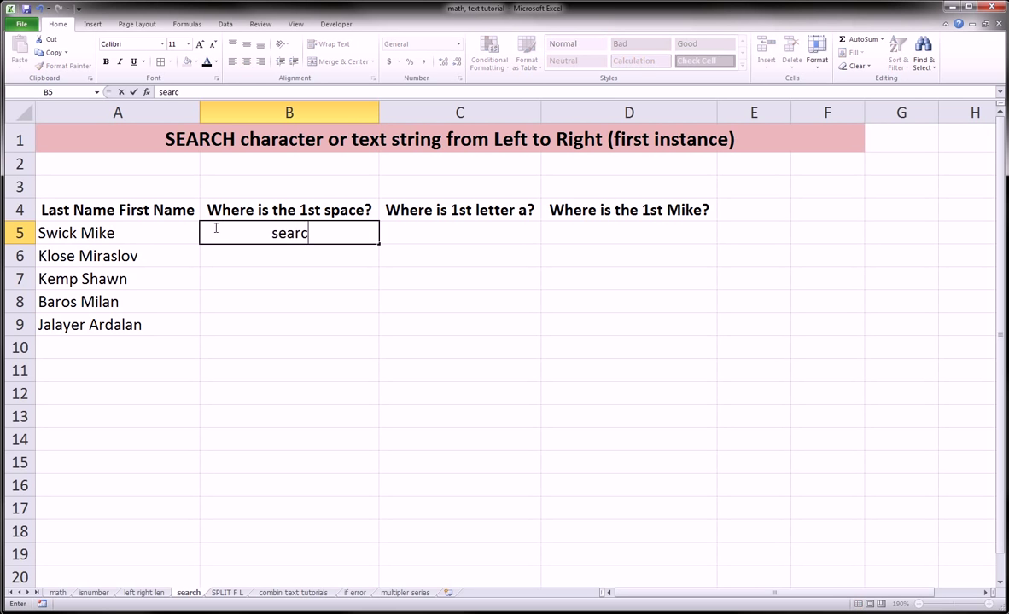
key("BackSpace")
key("BackSpace")
key("BackSpace")
key("BackSpace")
key("BackSpace")
type("=search(")
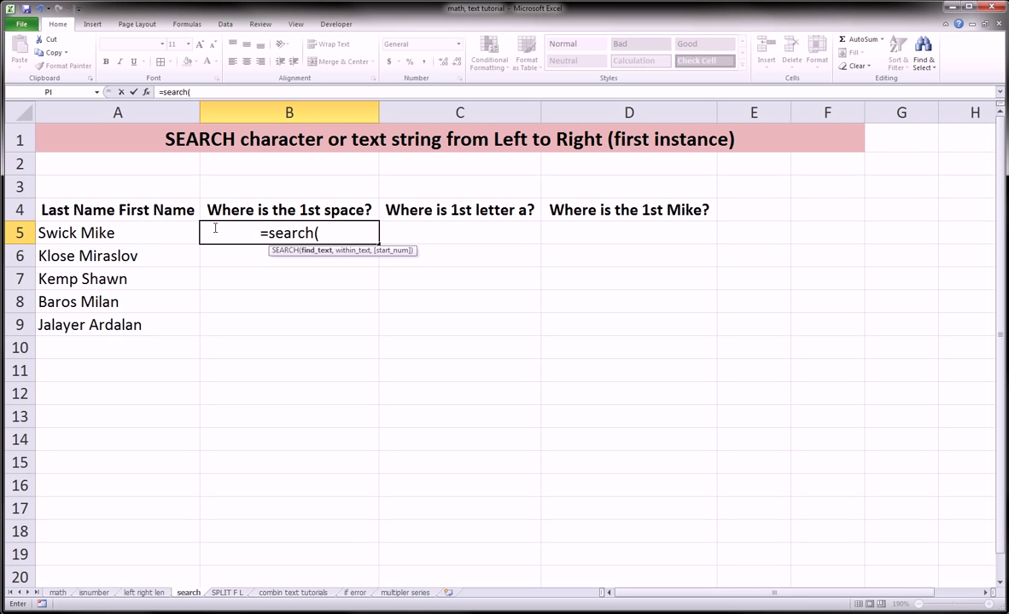
type("\" \"")
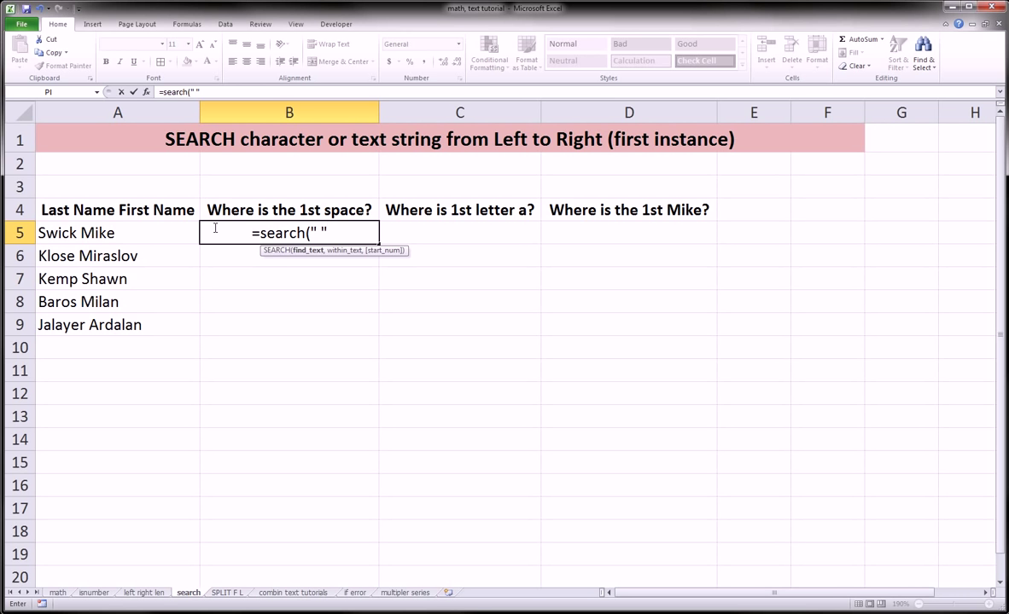
type(",")
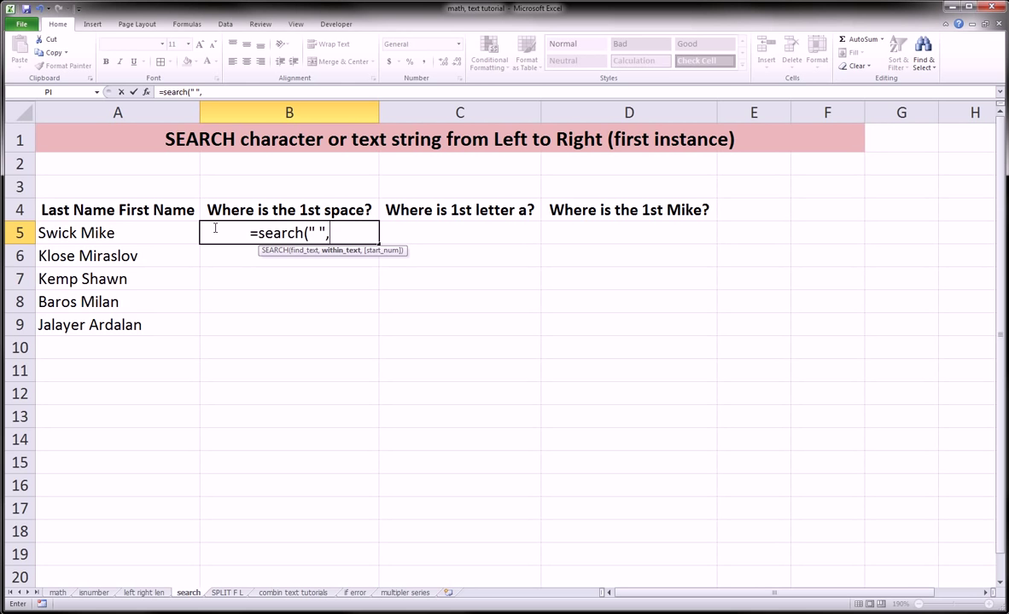
key("Left")
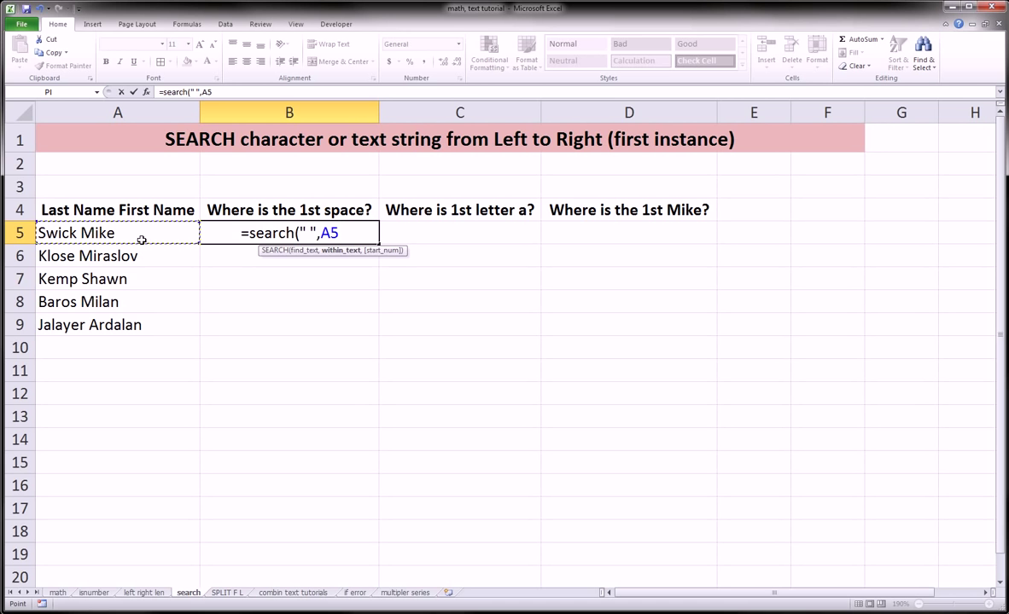
type(")")
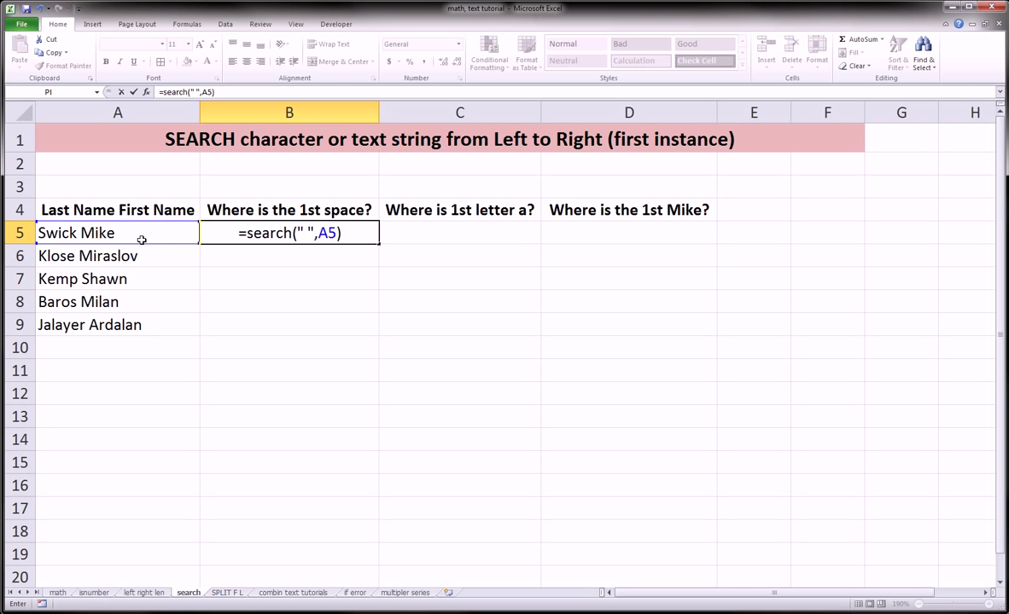
key("Return")
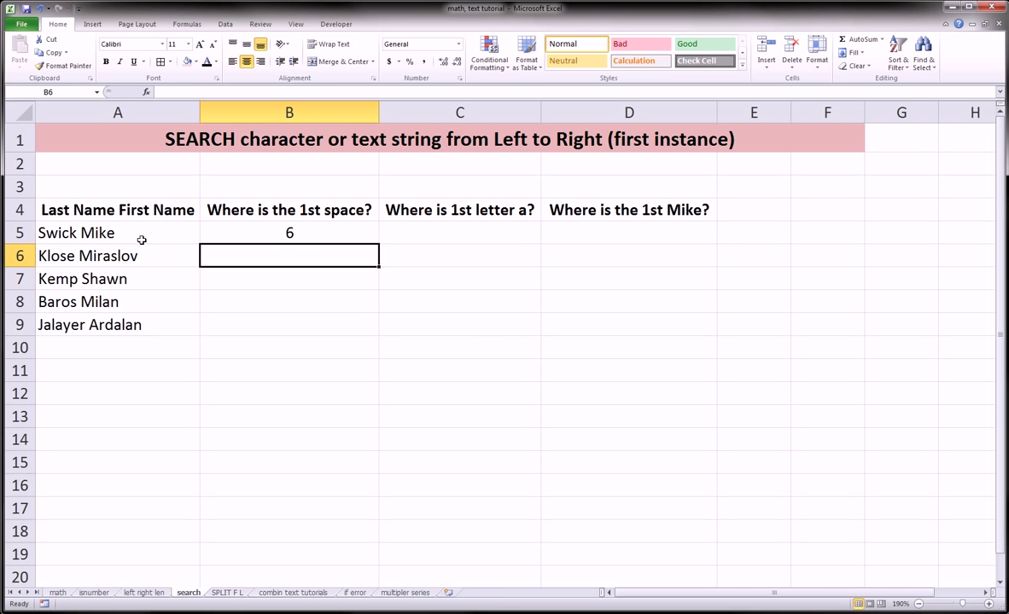
Fill the space formula from B5 down to B9, giving 6, 6, 5, 6 and 8
left_click(291, 230)
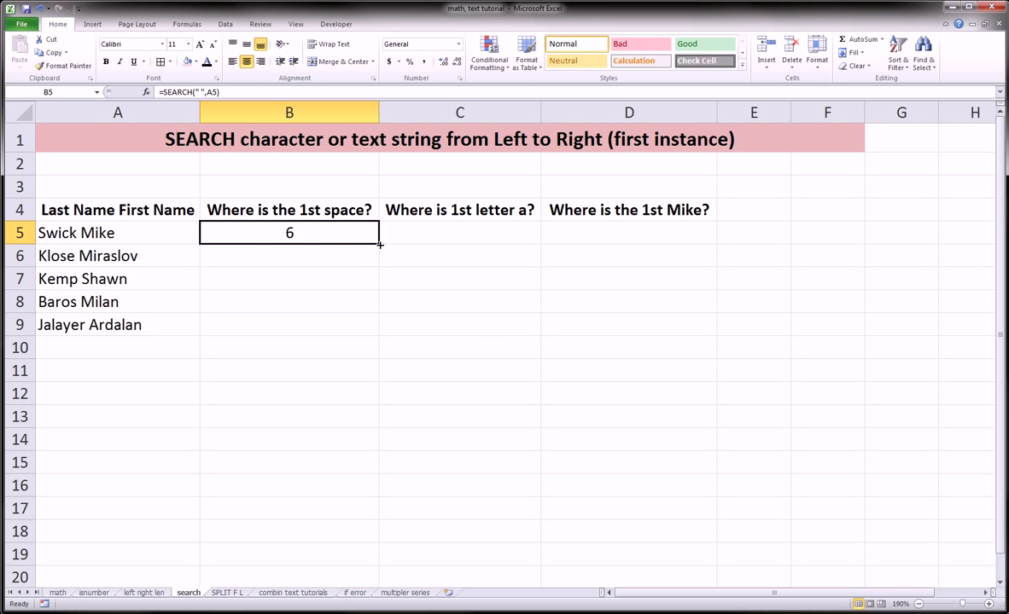
left_click_drag(379, 245, 367, 328)
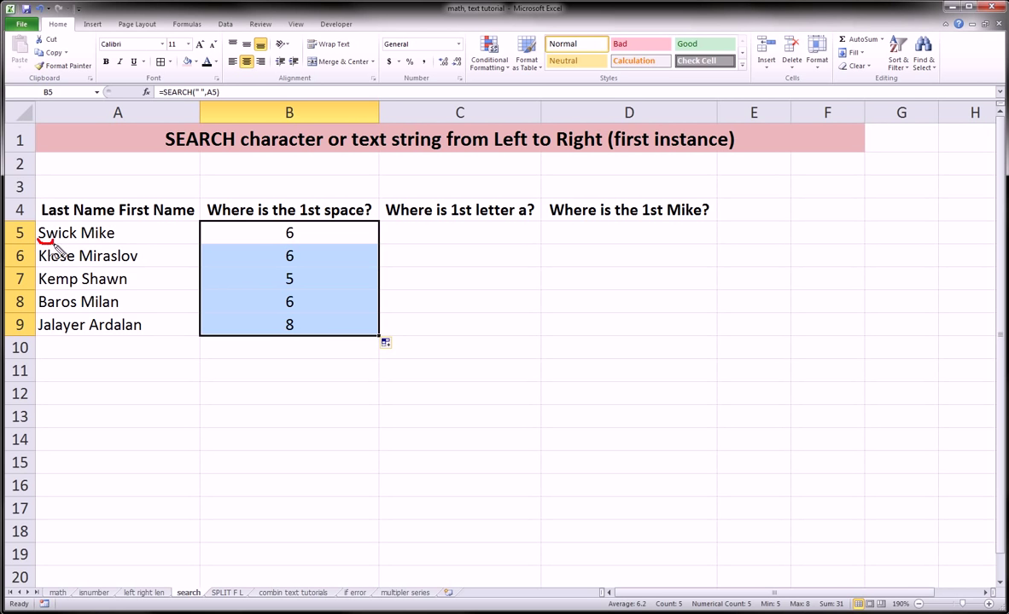
mouse_move(53, 243)
left_mouse_down()
mouse_move(81, 245)
mouse_move(76, 214)
mouse_move(82, 247)
mouse_move(53, 265)
mouse_move(75, 266)
mouse_move(78, 256)
mouse_move(79, 265)
mouse_move(47, 291)
mouse_move(78, 288)
mouse_move(80, 263)
left_mouse_up()
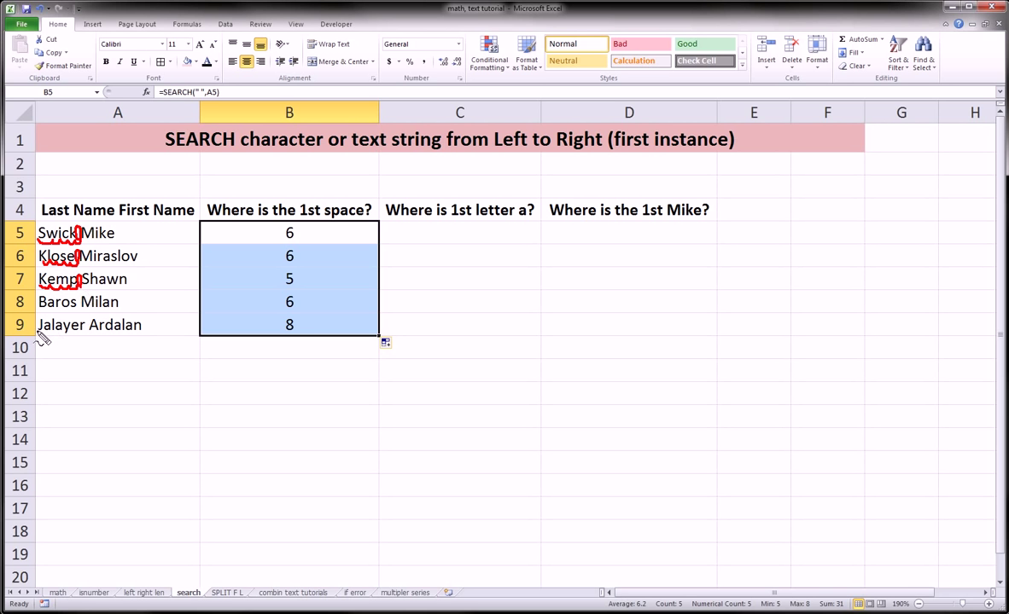
mouse_move(37, 331)
left_mouse_down()
mouse_move(84, 339)
mouse_move(89, 321)
left_mouse_up()
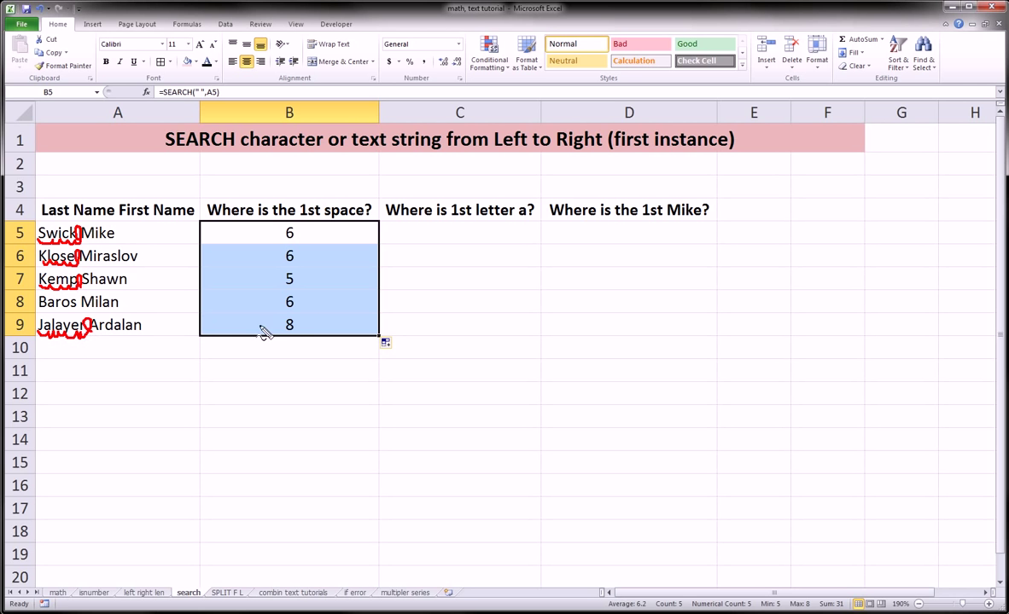
mouse_move(262, 318)
left_mouse_down()
mouse_move(289, 338)
mouse_move(266, 321)
left_mouse_up()
mouse_move(266, 224)
left_mouse_down()
mouse_move(276, 232)
mouse_move(282, 205)
mouse_move(272, 241)
left_mouse_up()
left_click_drag(277, 241, 282, 260)
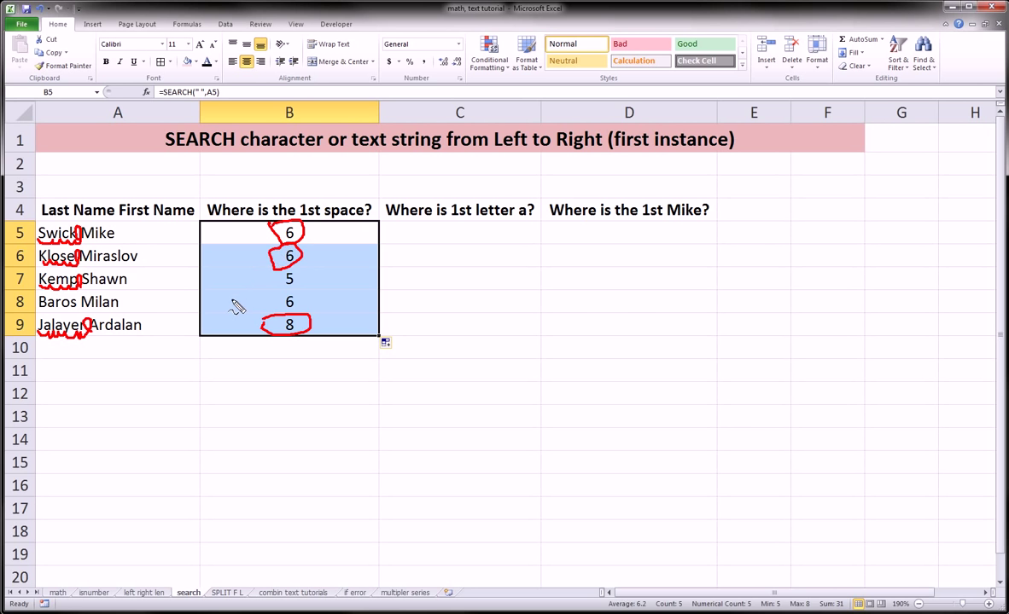
key("Escape")
left_click(456, 227)
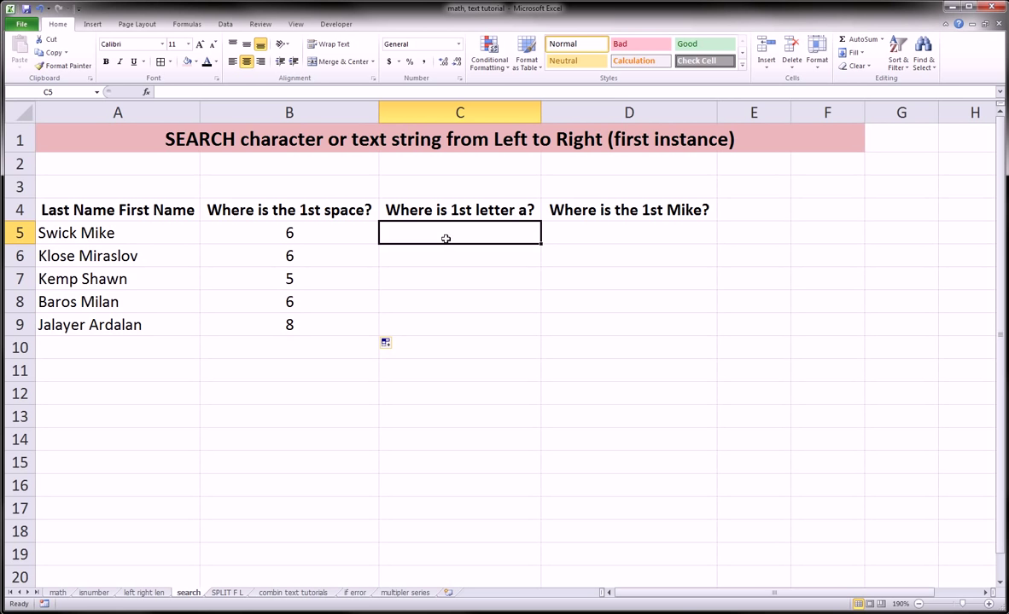
type("=search(")
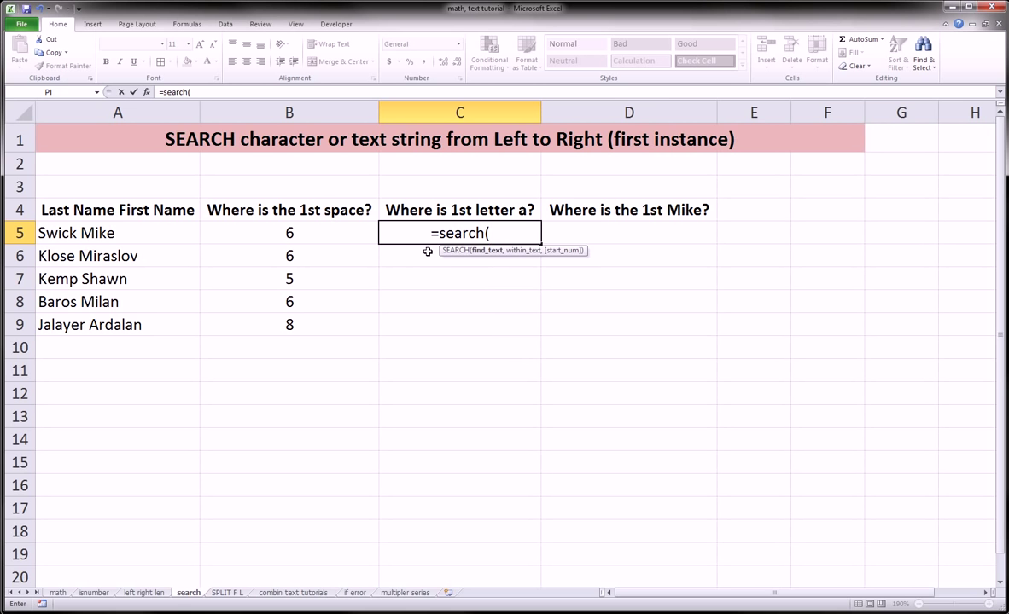
type("\"A")
key("BackSpace")
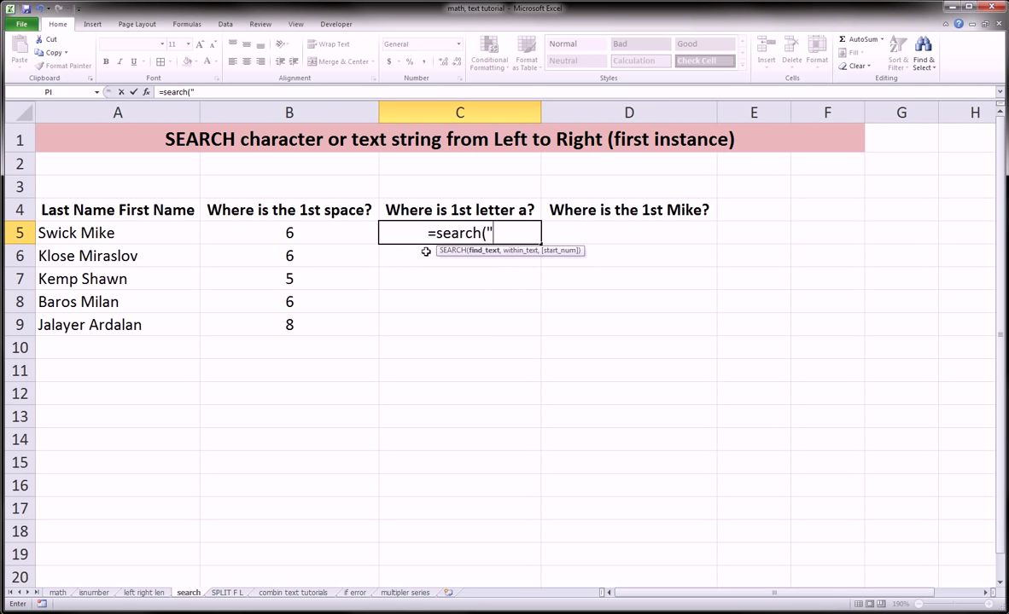
type("a\"")
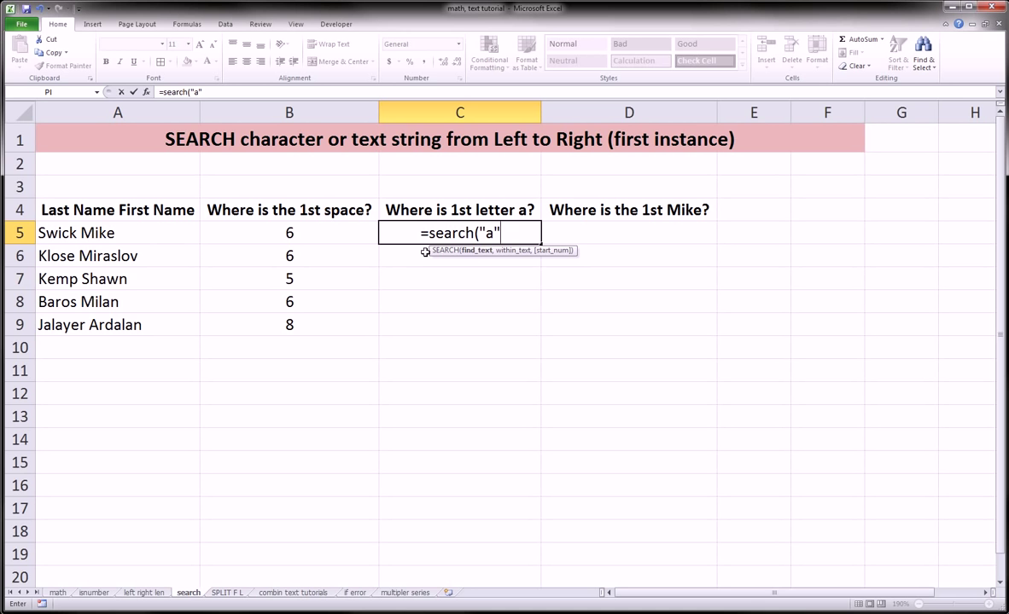
type(",")
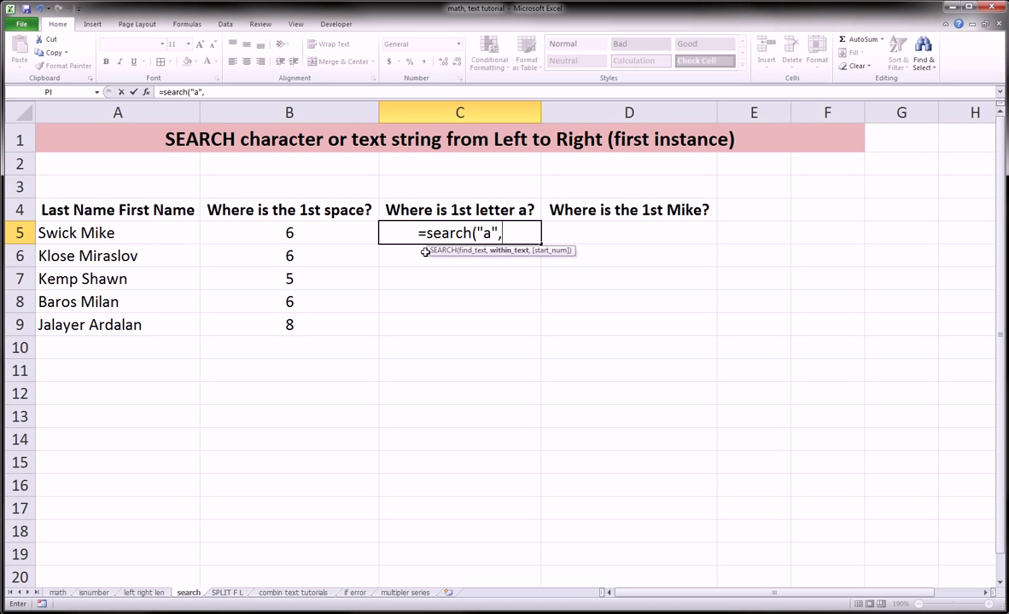
key("Left")
key("Left")
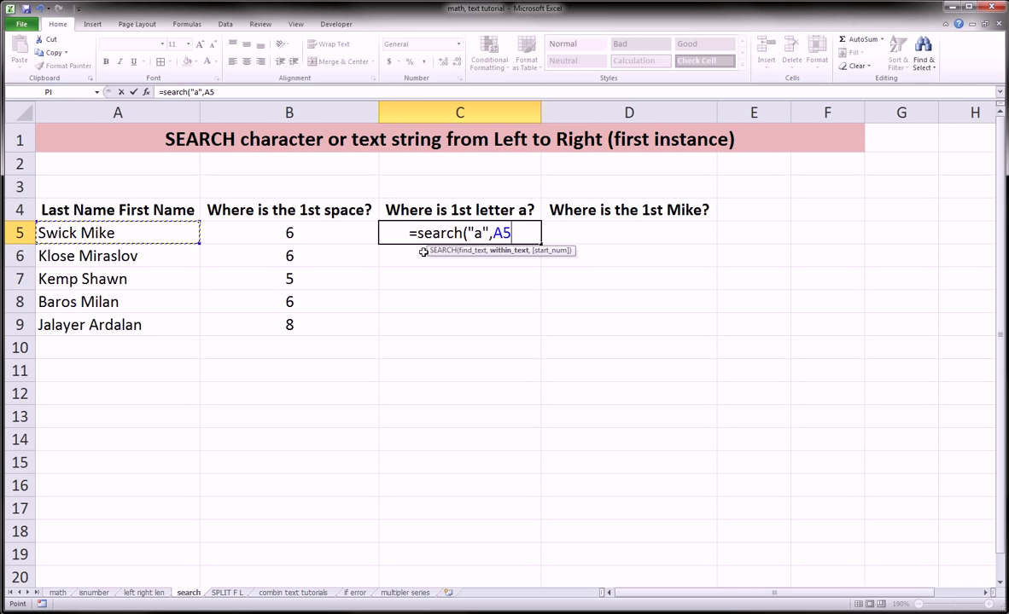
key("Return")
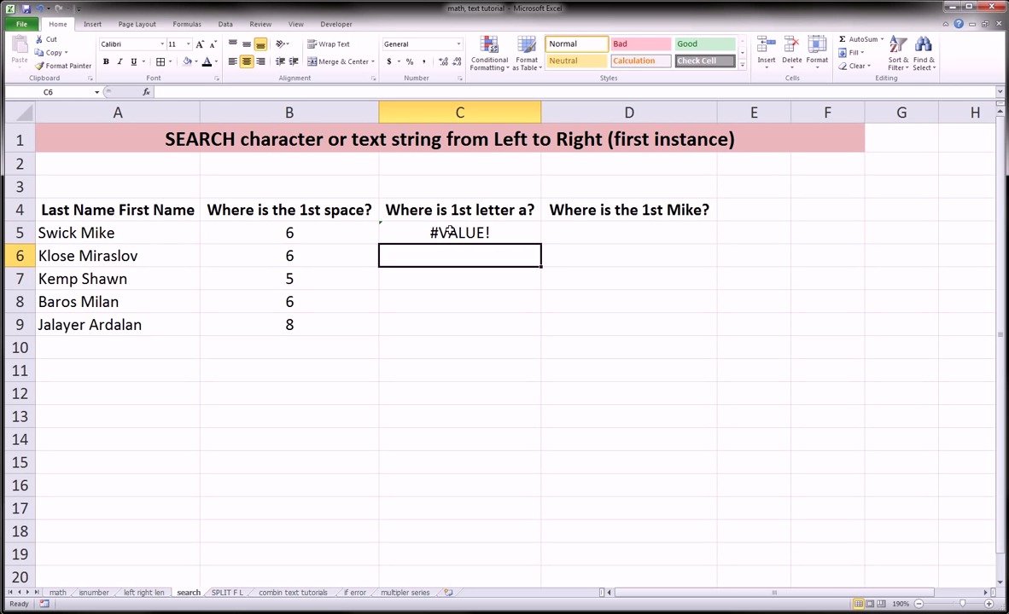
left_click(418, 225)
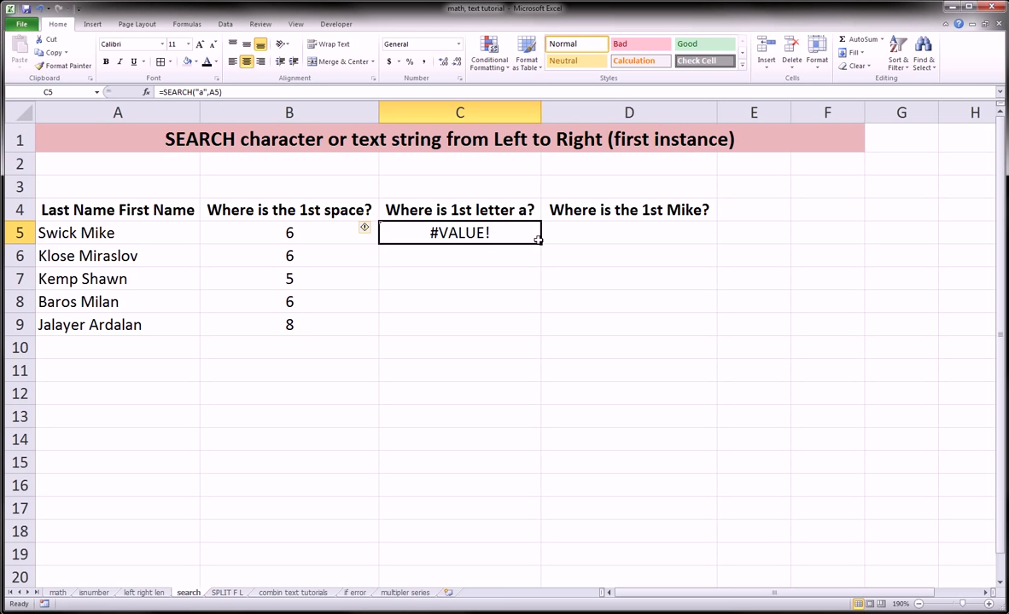
left_click_drag(540, 244, 538, 335)
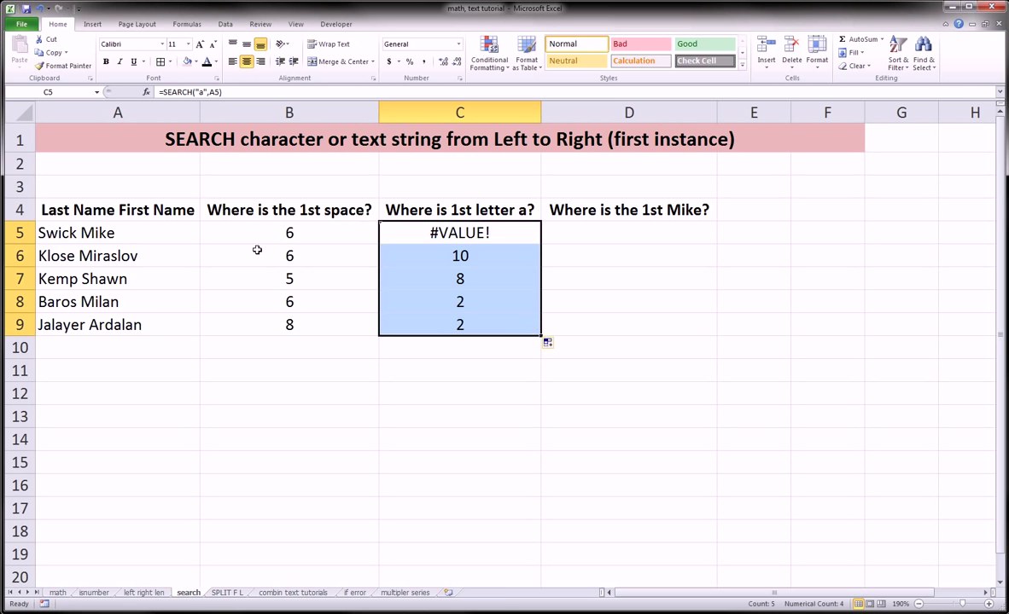
left_click(89, 261)
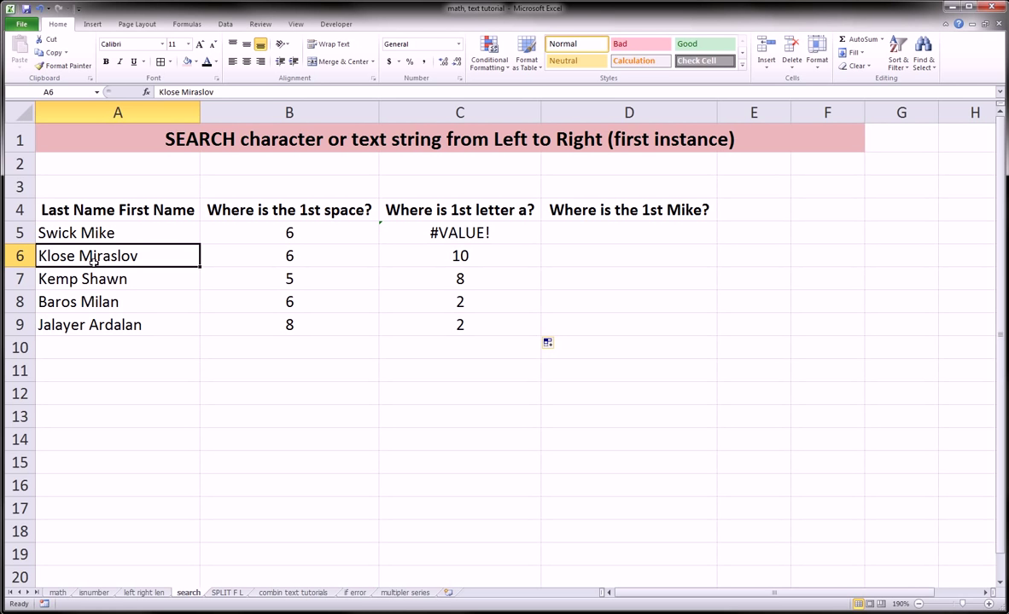
mouse_move(100, 255)
left_mouse_down()
mouse_move(109, 251)
mouse_move(111, 266)
mouse_move(99, 251)
left_mouse_up()
mouse_move(97, 278)
left_mouse_down()
mouse_move(111, 282)
mouse_move(104, 270)
left_mouse_up()
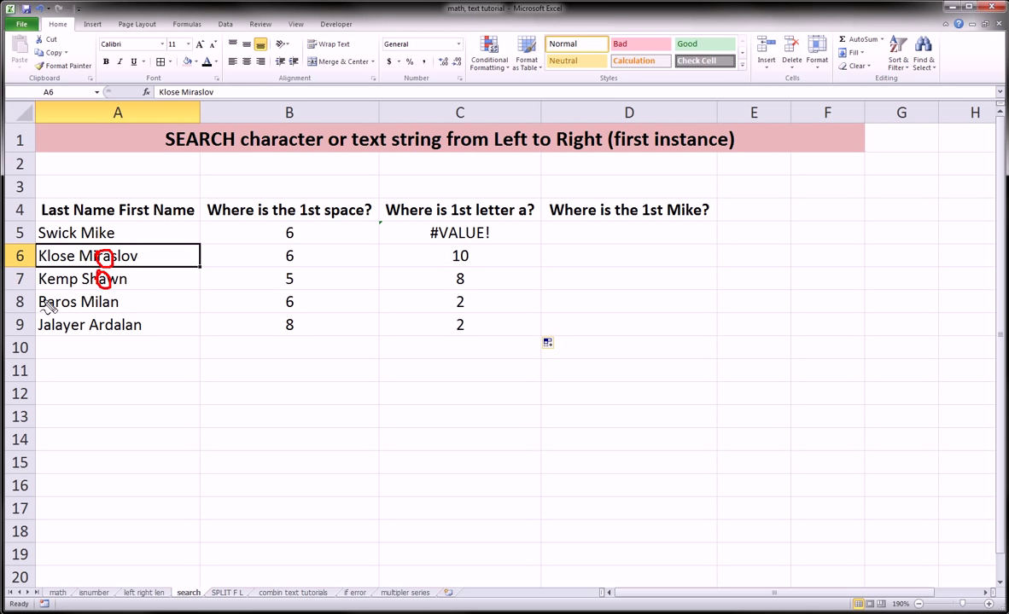
mouse_move(51, 307)
left_mouse_down()
mouse_move(48, 294)
mouse_move(45, 312)
mouse_move(114, 305)
mouse_move(102, 294)
left_mouse_up()
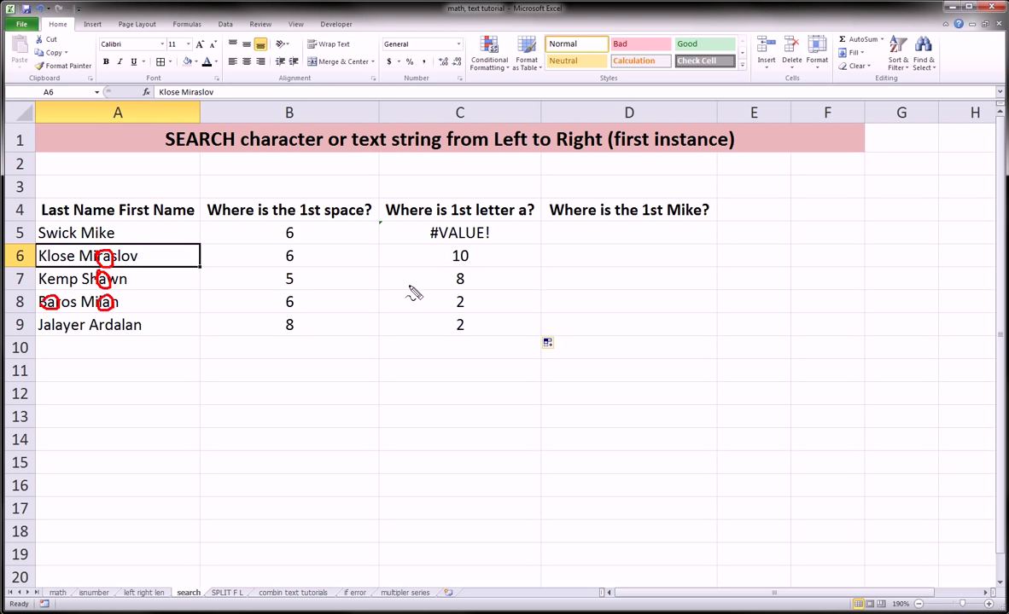
mouse_move(447, 291)
left_mouse_down()
mouse_move(495, 301)
mouse_move(435, 326)
mouse_move(445, 293)
left_mouse_up()
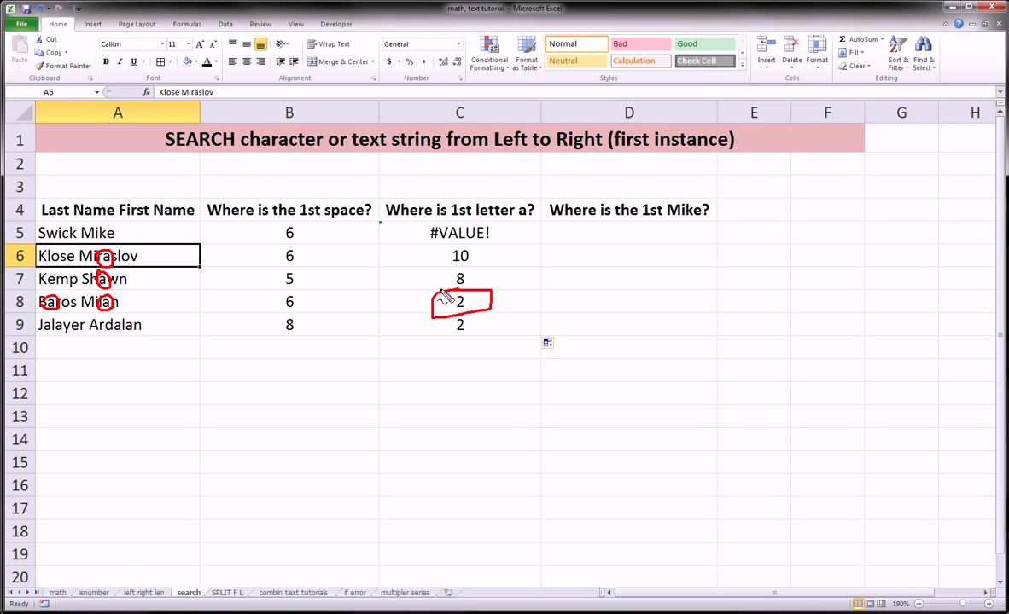
left_click_drag(514, 216, 531, 218)
left_click_drag(40, 331, 139, 335)
mouse_move(38, 334)
left_mouse_down()
mouse_move(44, 321)
mouse_move(56, 331)
mouse_move(42, 314)
mouse_move(51, 312)
left_mouse_up()
mouse_move(445, 323)
left_mouse_down()
mouse_move(475, 315)
mouse_move(439, 333)
mouse_move(452, 331)
left_mouse_up()
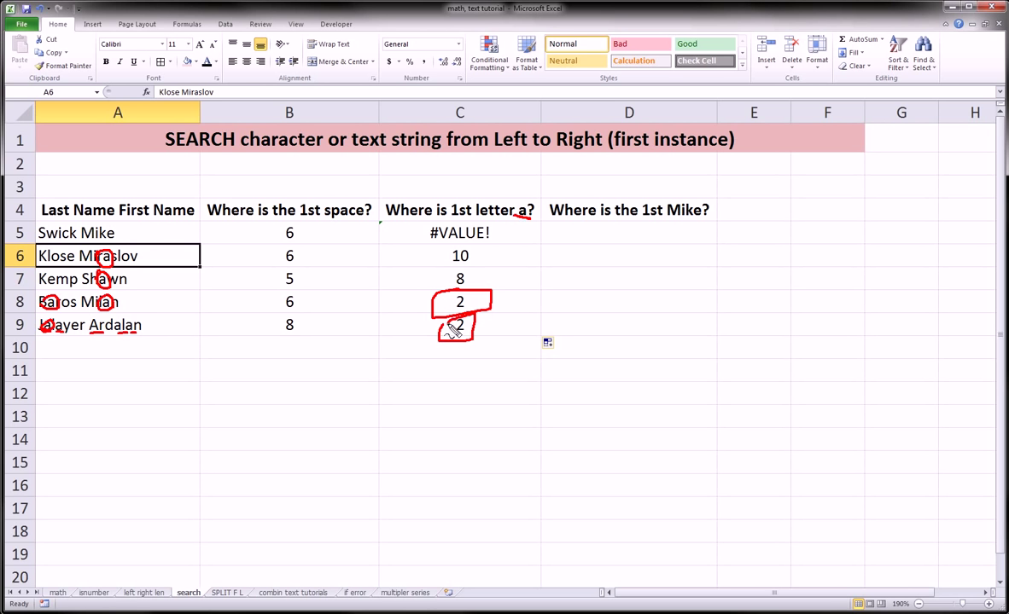
key("Escape")
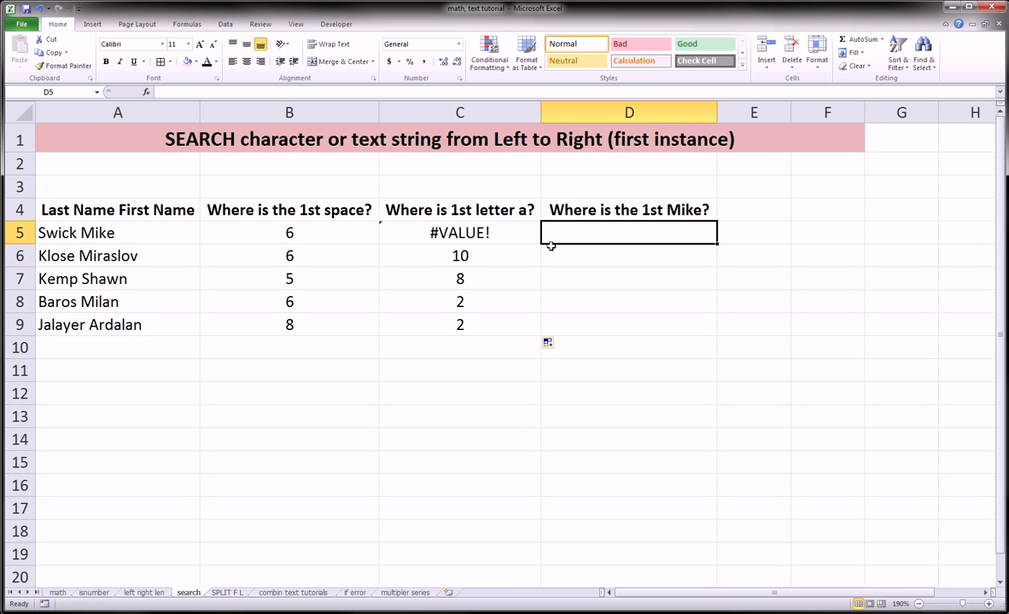
Enter =SEARCH("mike",A5) in D5, returning 7
type("=")
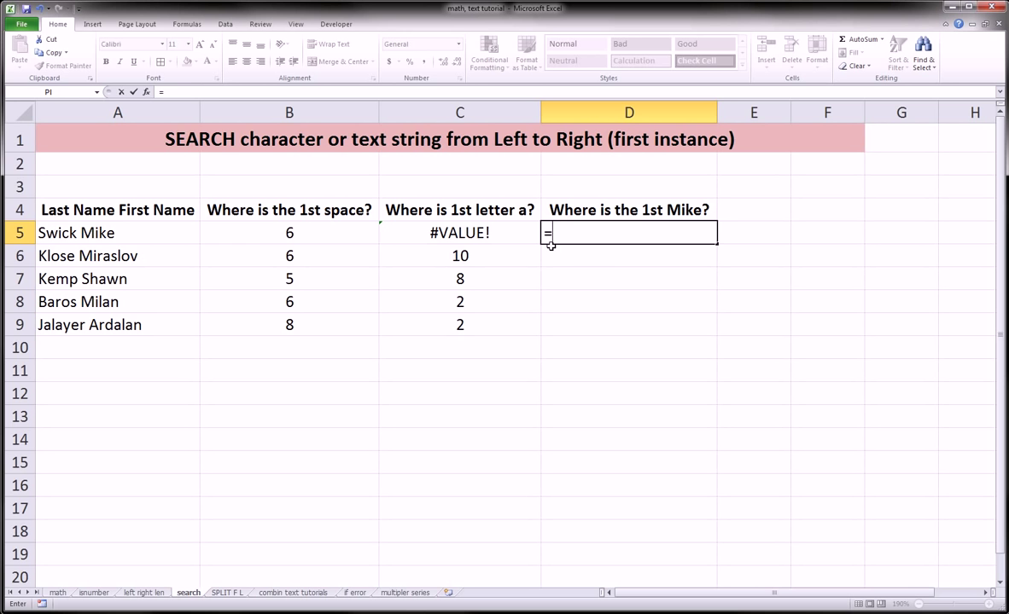
type("ser")
key("BackSpace")
type("a")
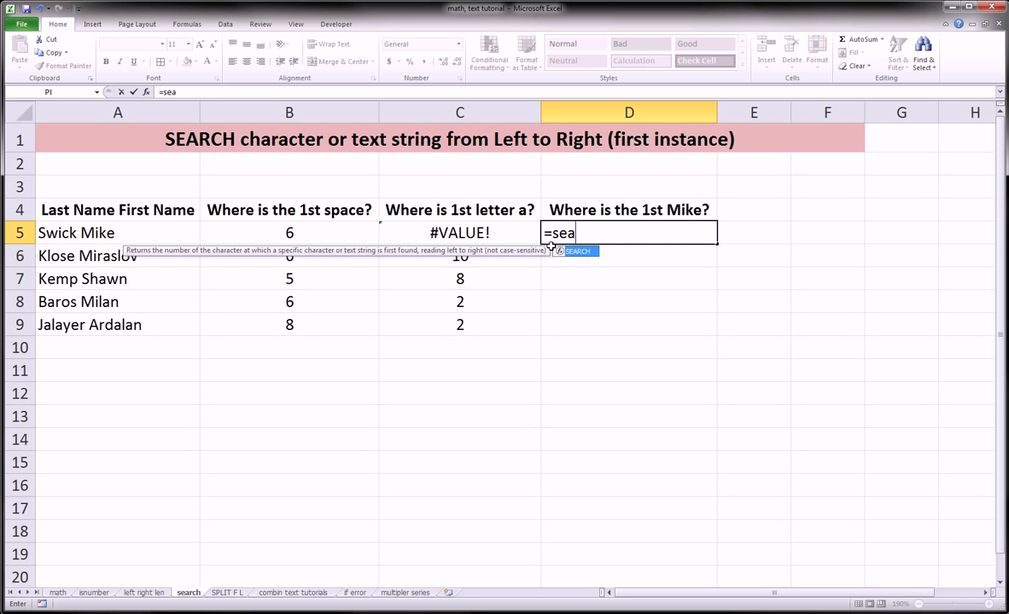
type("rcH(")
key("BackSpace")
key("BackSpace")
type("h(")
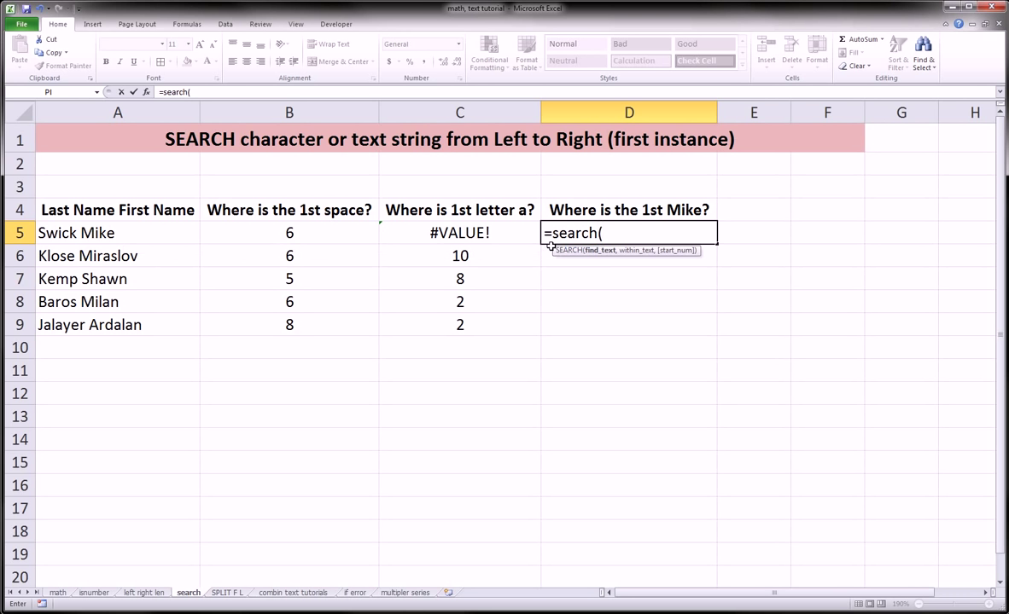
type("\"mike\",")
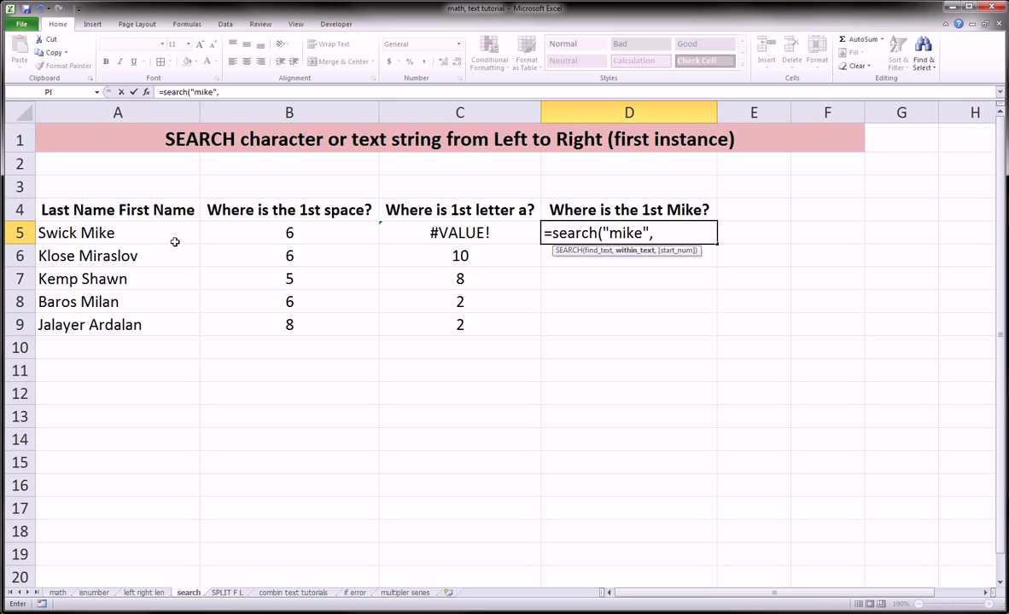
left_click(180, 238)
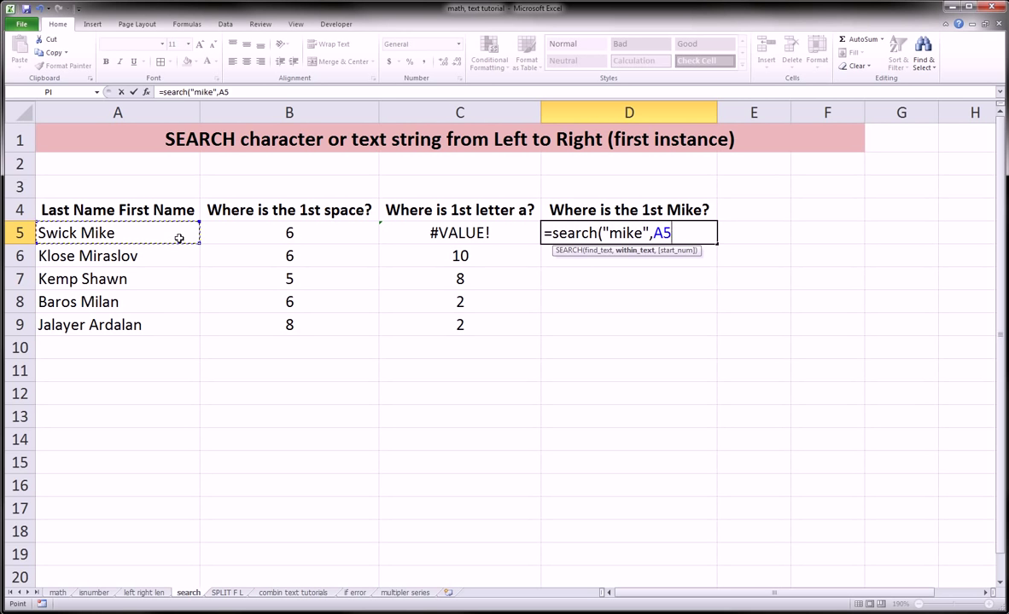
type(")")
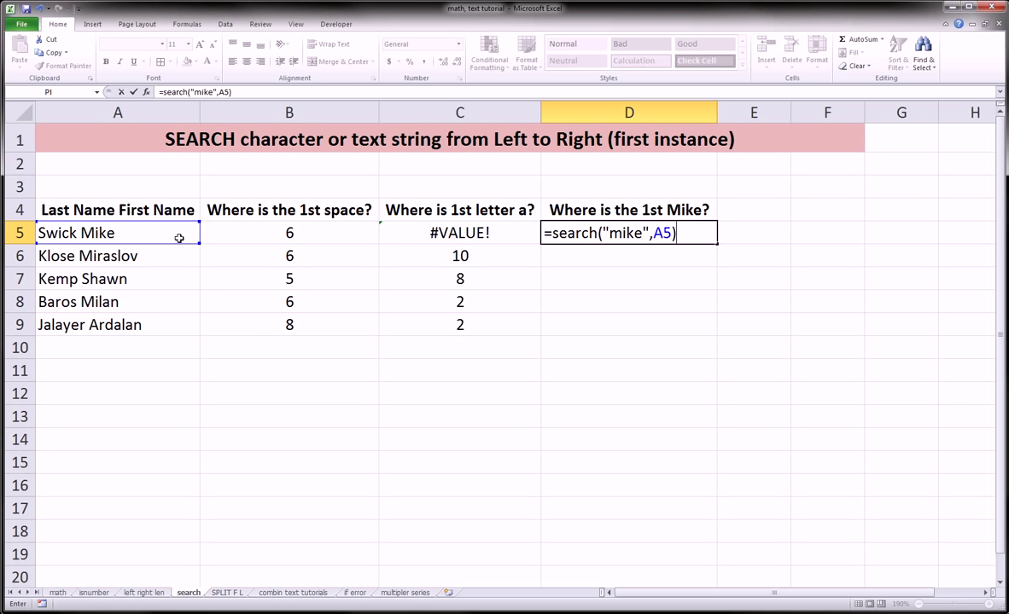
key("Return")
key("Up")
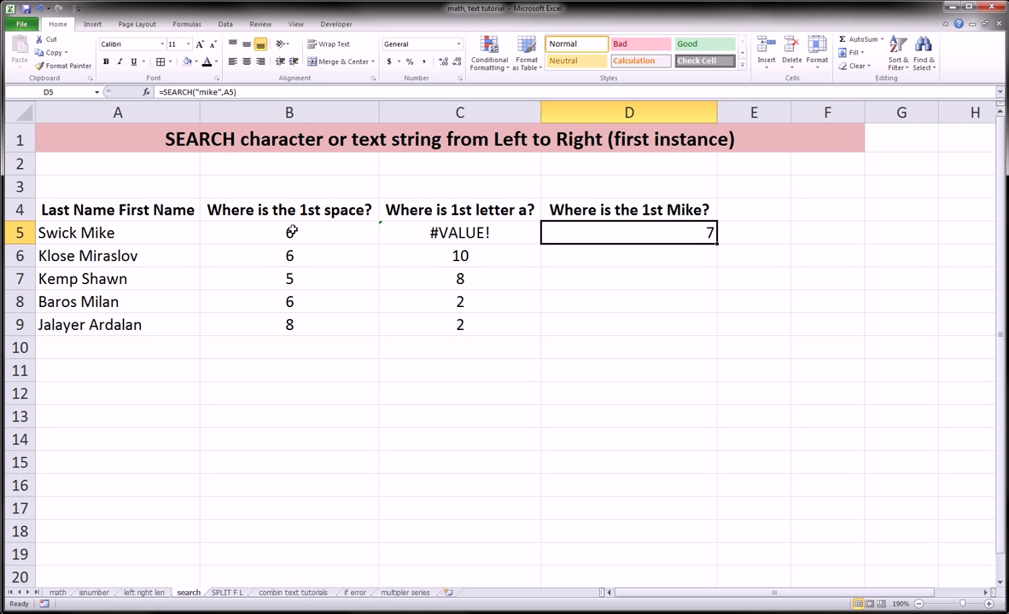
Copy the mike formula from D5 to D9, giving 7 then #VALUE! for the other names
mouse_move(290, 220)
left_mouse_down()
mouse_move(278, 237)
mouse_move(311, 242)
mouse_move(295, 221)
left_mouse_up()
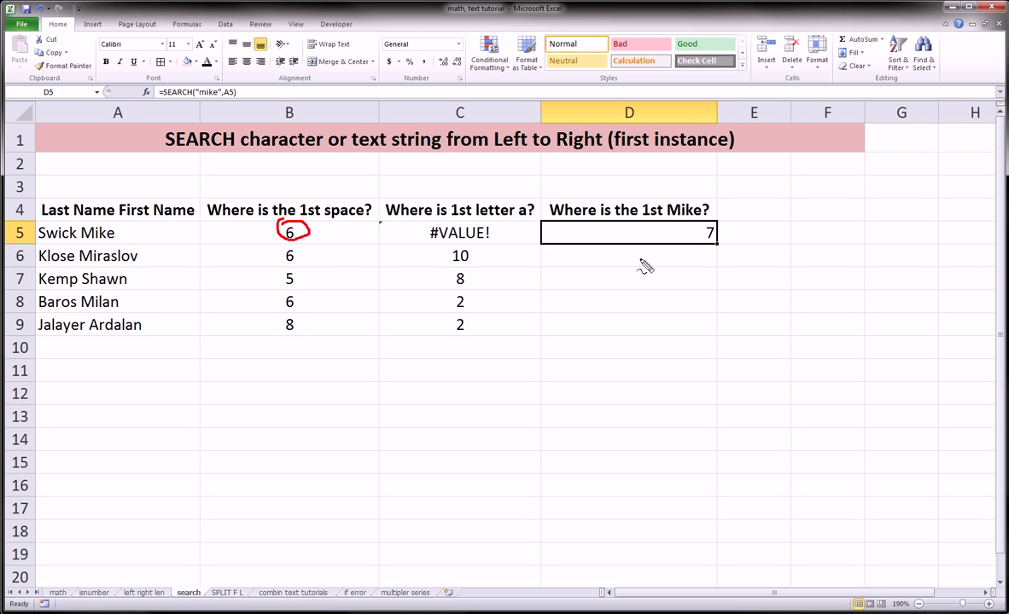
mouse_move(79, 231)
left_mouse_down()
mouse_move(85, 220)
mouse_move(120, 237)
mouse_move(84, 238)
left_mouse_up()
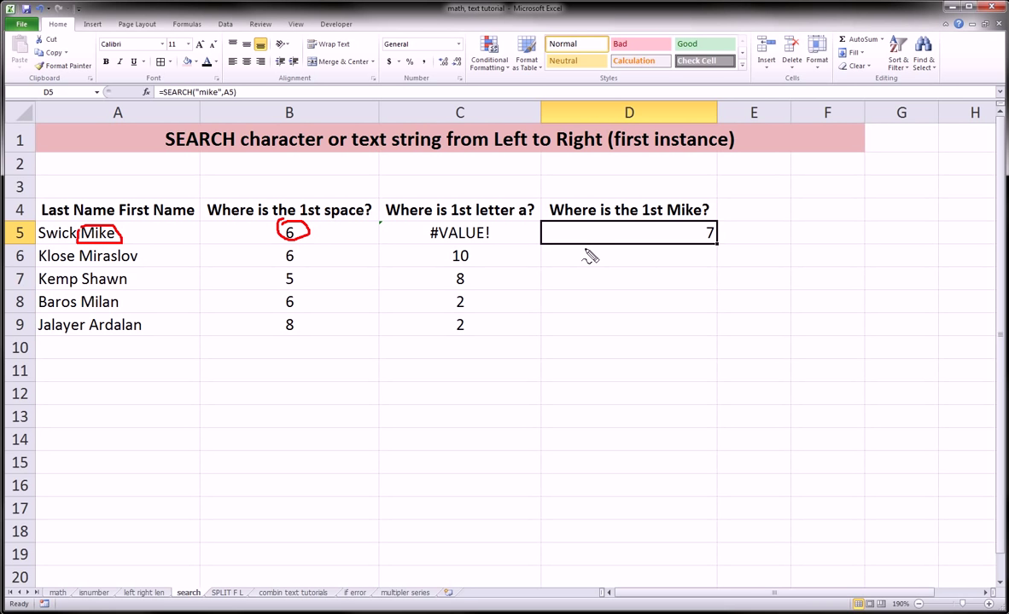
key("Escape")
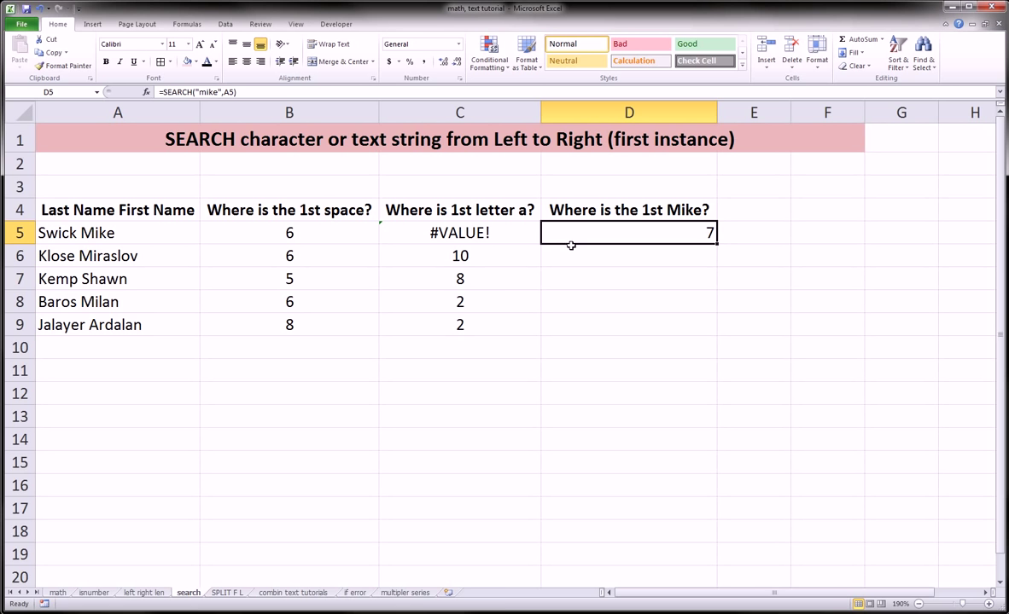
left_click_drag(717, 245, 701, 329)
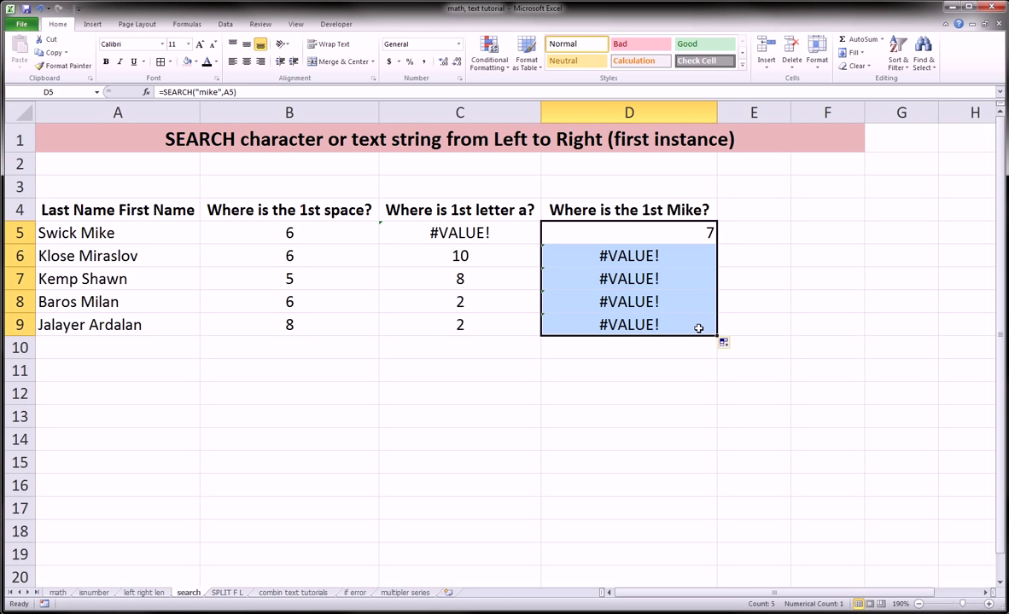
left_click(75, 324)
left_click(76, 256)
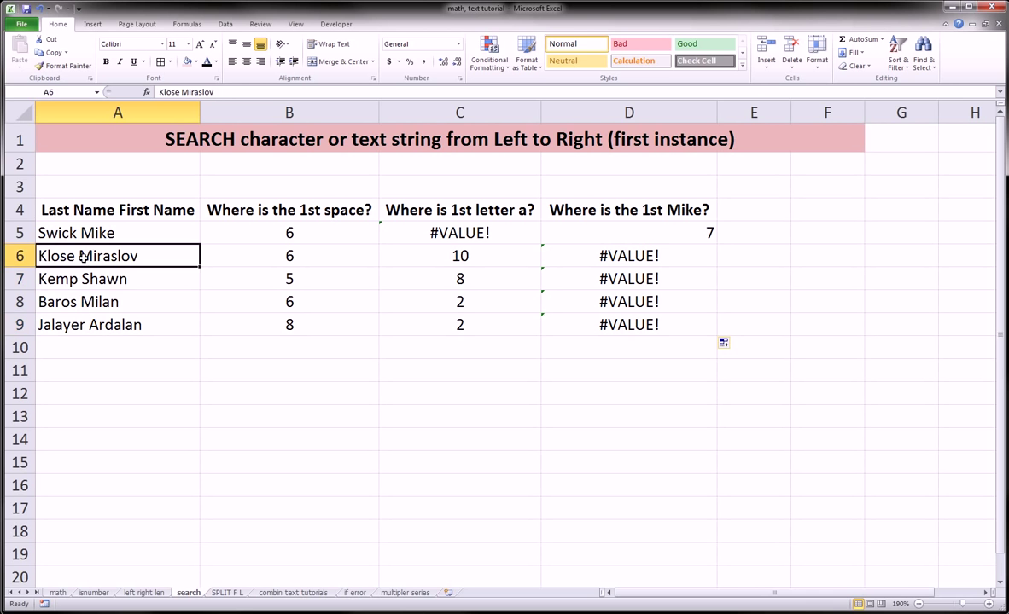
left_click(75, 302)
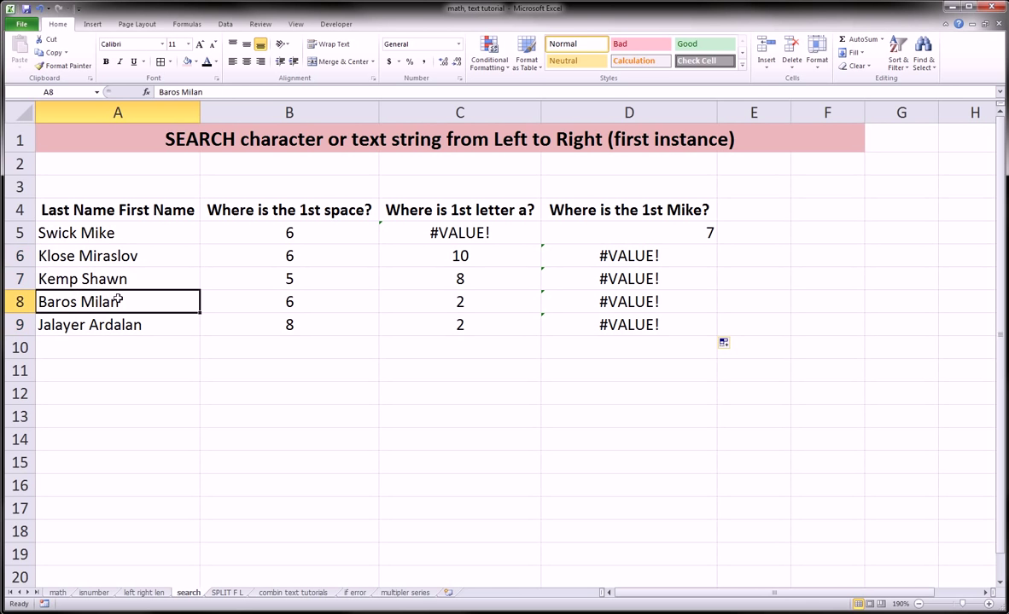
Replace 'os ' in Baros Milan with mike to make BarmikeMilan, so D8 returns 4
double_click(62, 302)
left_click_drag(62, 302, 79, 302)
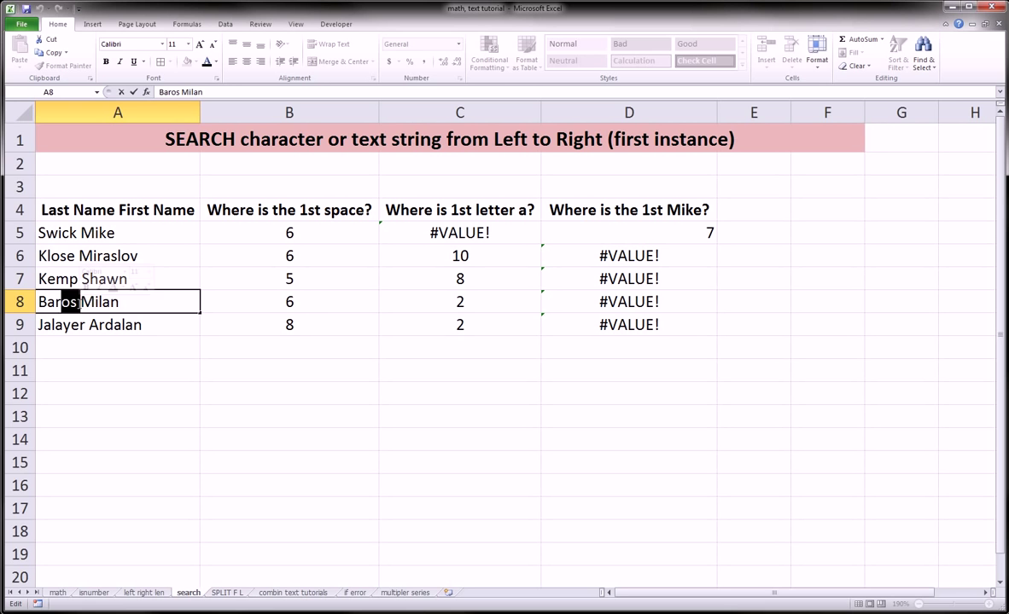
type("mike")
key("Return")
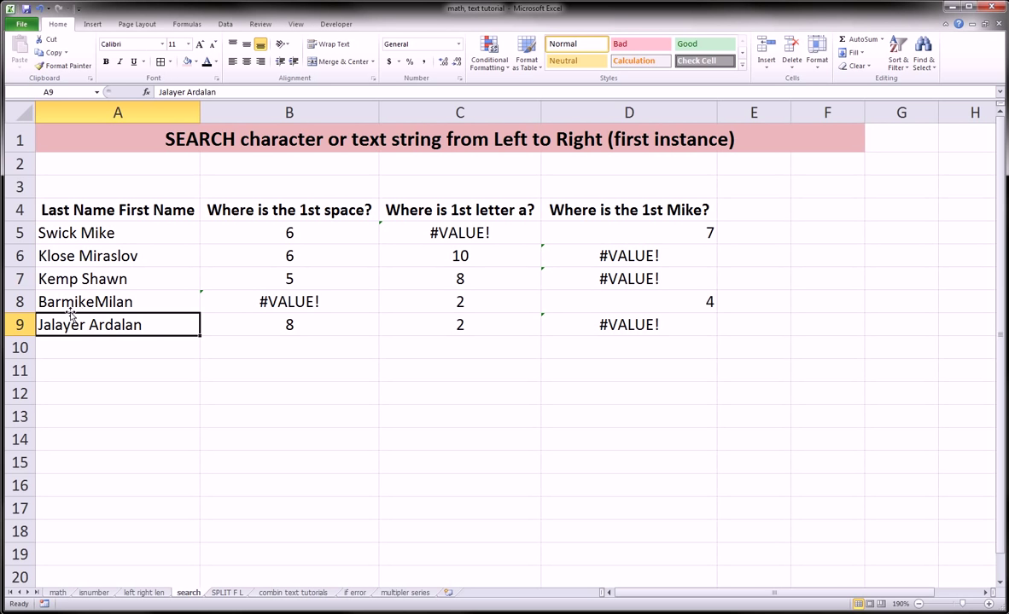
mouse_move(62, 292)
left_mouse_down()
mouse_move(96, 289)
mouse_move(68, 303)
mouse_move(86, 290)
left_mouse_up()
mouse_move(692, 296)
left_mouse_down()
mouse_move(721, 319)
mouse_move(693, 296)
left_mouse_up()
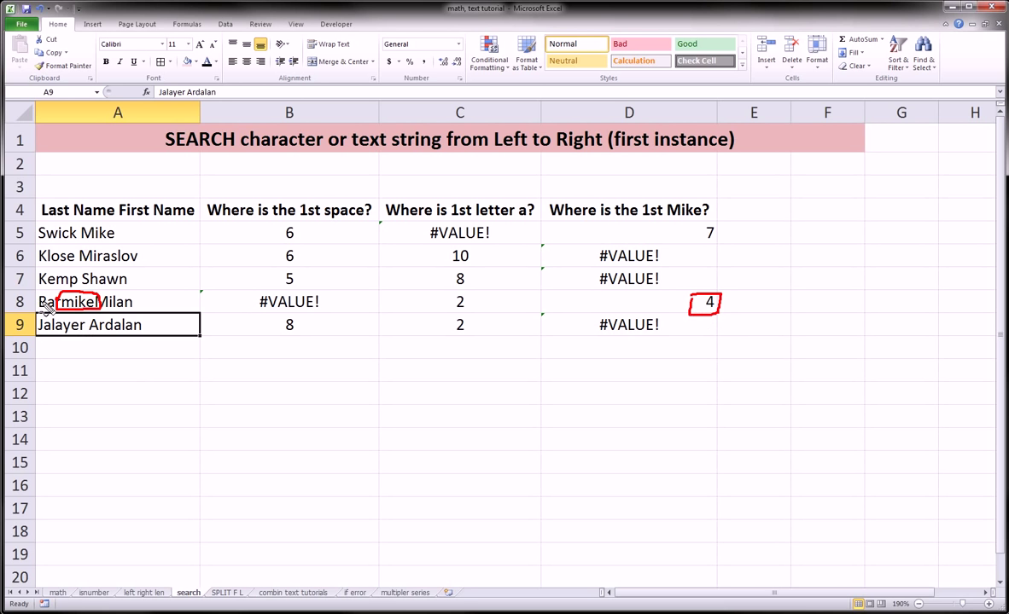
left_click_drag(40, 293, 70, 305)
key("Escape")
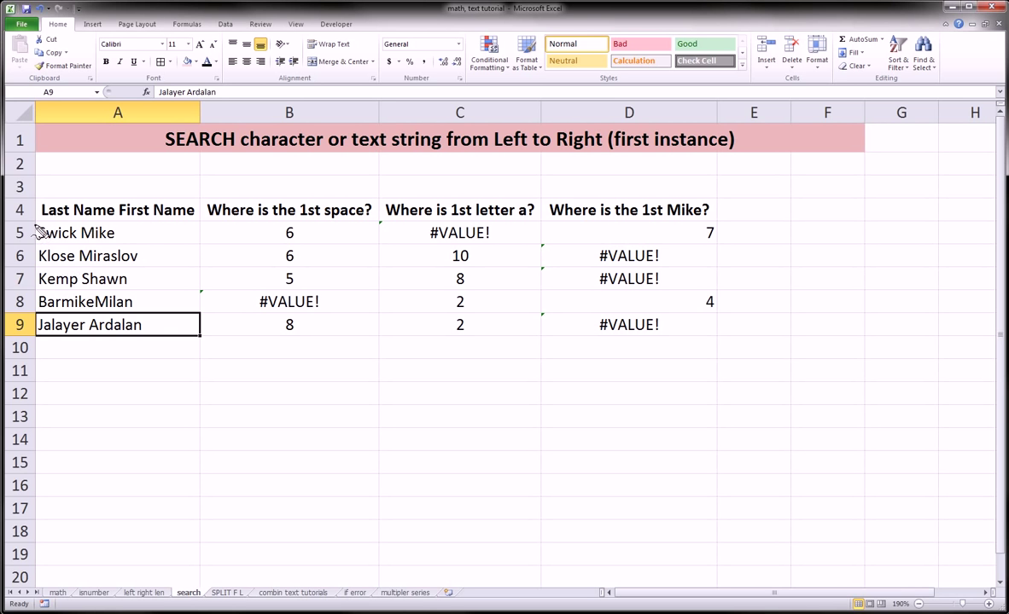
mouse_move(35, 225)
left_mouse_down()
mouse_move(122, 224)
mouse_move(128, 245)
mouse_move(52, 247)
mouse_move(31, 230)
left_mouse_up()
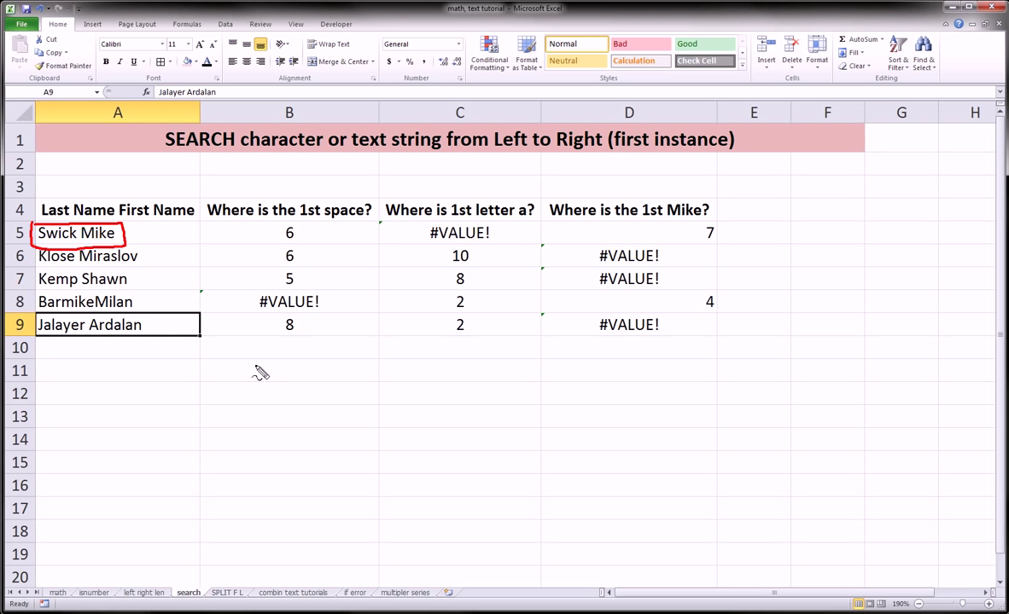
mouse_move(254, 365)
left_mouse_down()
mouse_move(227, 381)
mouse_move(329, 376)
mouse_move(345, 387)
left_mouse_up()
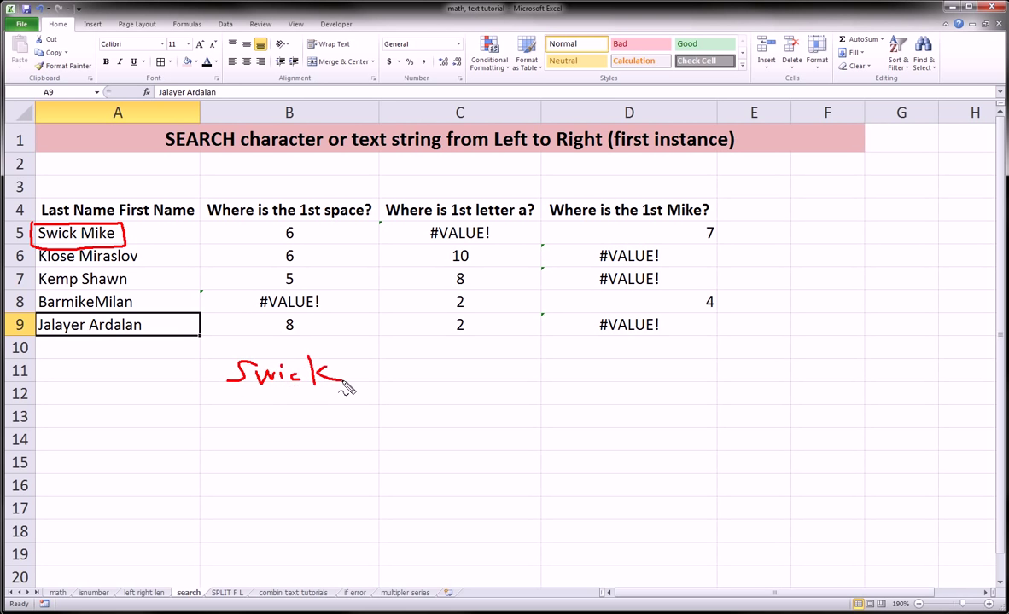
mouse_move(416, 381)
left_mouse_down()
mouse_move(424, 364)
mouse_move(446, 380)
mouse_move(496, 381)
left_mouse_up()
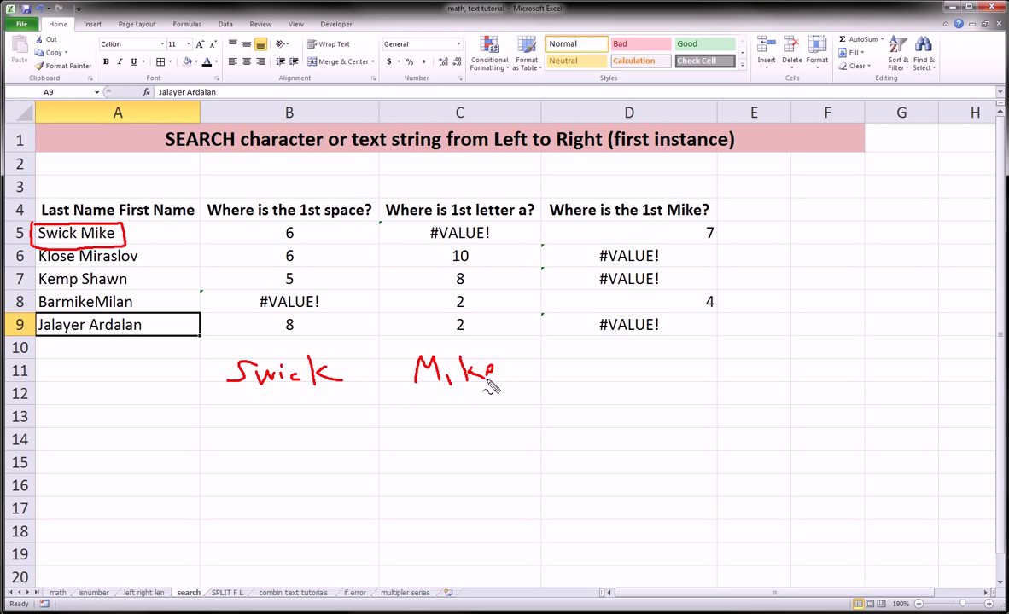
left_click(452, 370)
mouse_move(42, 322)
left_mouse_down()
mouse_move(162, 331)
mouse_move(89, 343)
mouse_move(43, 331)
mouse_move(47, 322)
left_mouse_up()
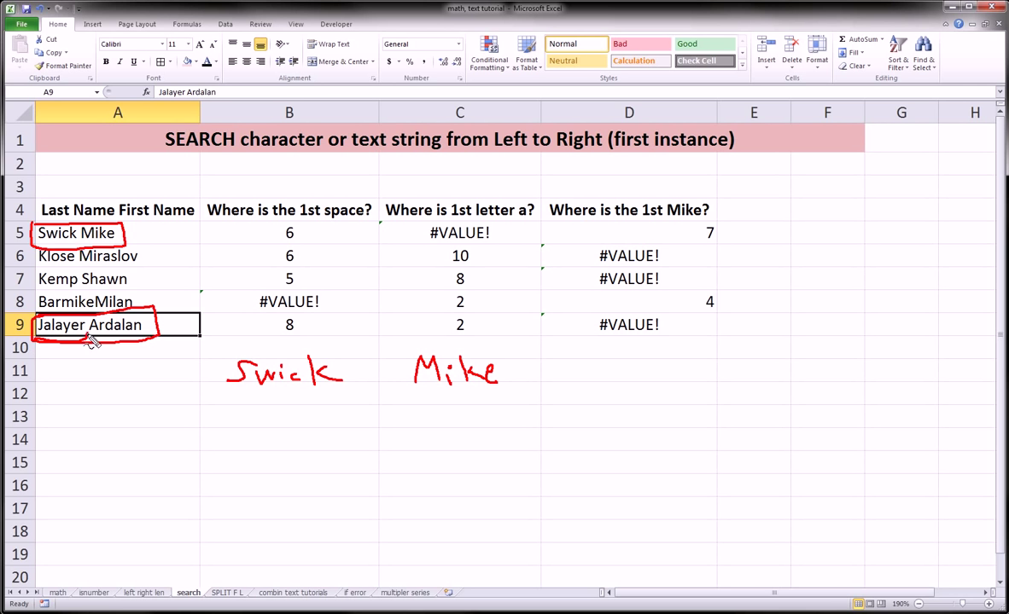
left_click_drag(84, 335, 145, 330)
left_click_drag(34, 241, 124, 244)
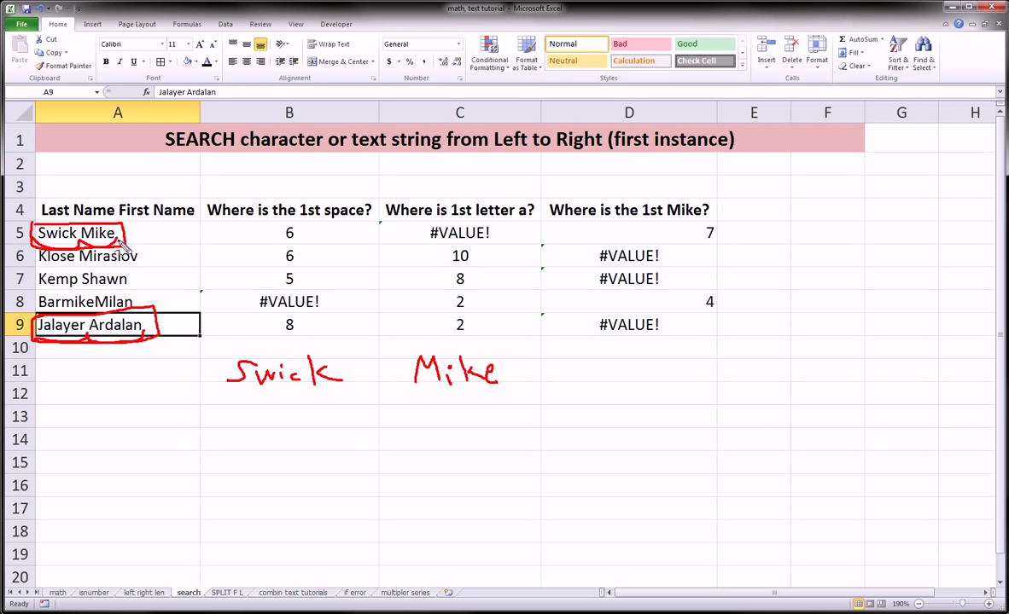